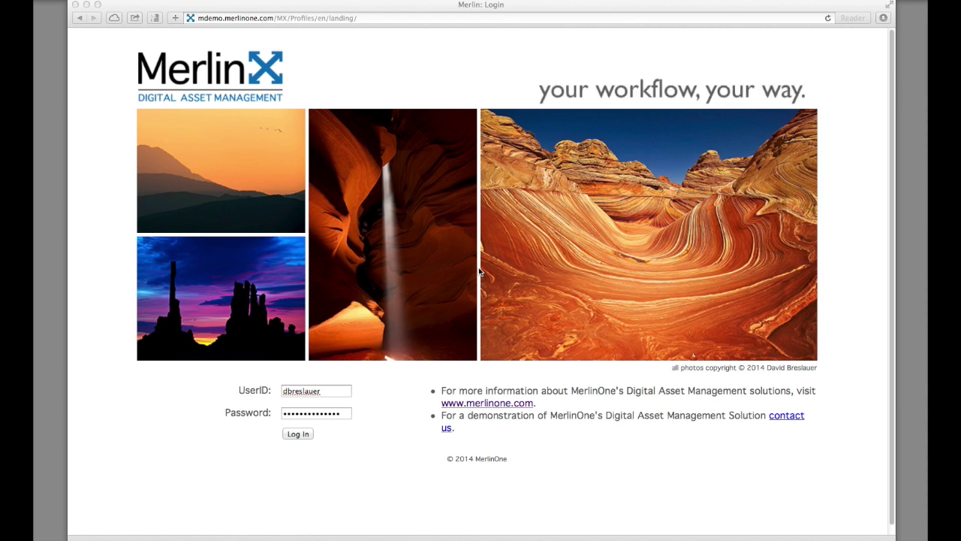
Step: Log in to MerlinX to open the gallery of 5000 saved-query records
{"action": "left_click", "coordinate": [297, 434]}
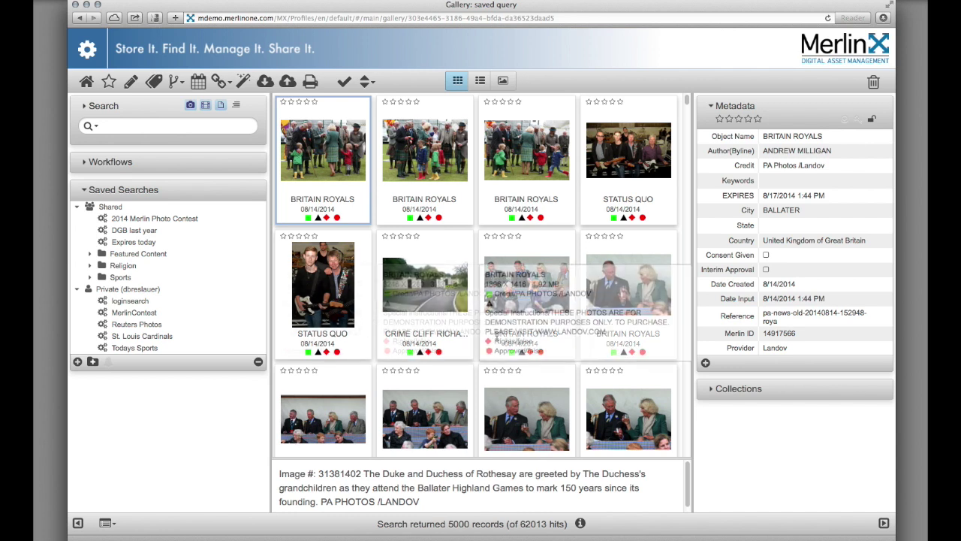
{"action": "left_click", "coordinate": [528, 307]}
{"action": "double_click", "coordinate": [527, 305]}
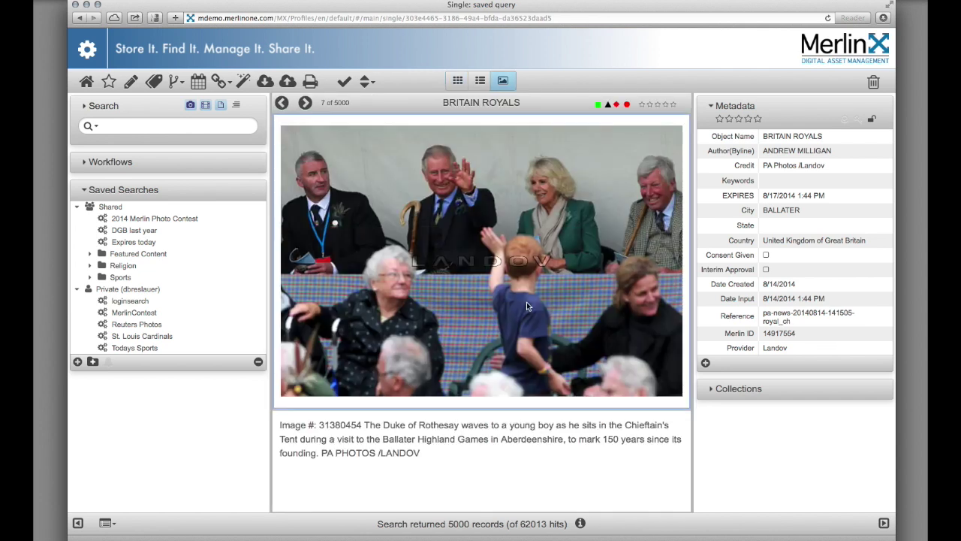
{"action": "left_click", "coordinate": [499, 87]}
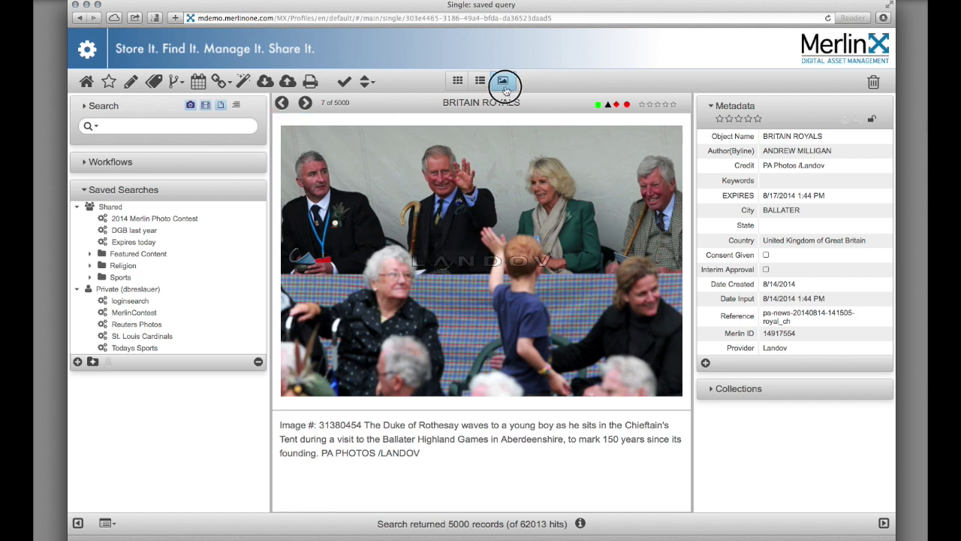
{"action": "left_click", "coordinate": [480, 85]}
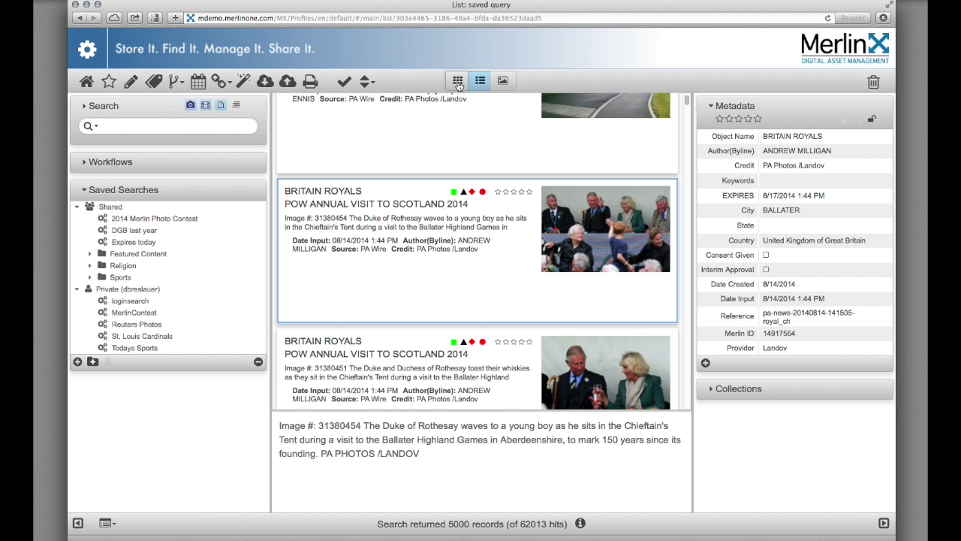
{"action": "left_click", "coordinate": [458, 81]}
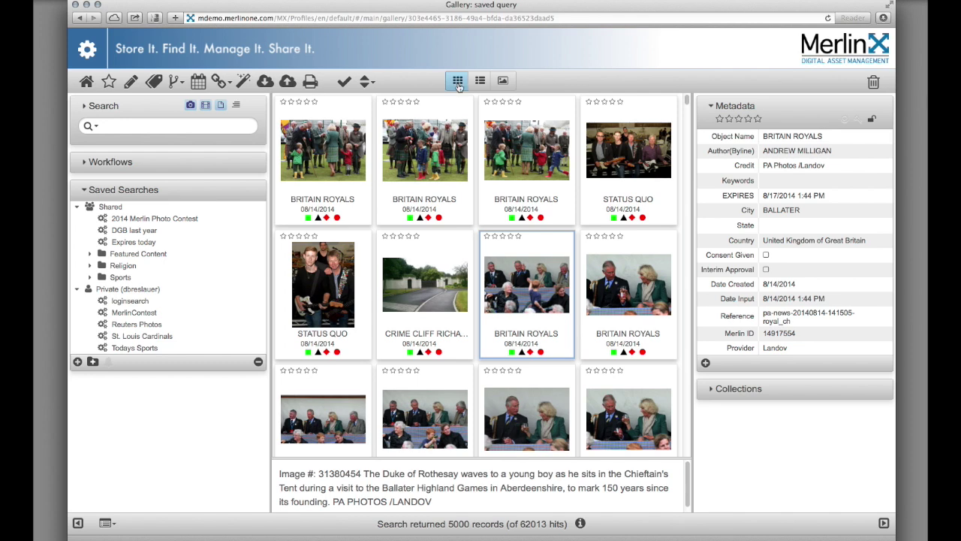
{"action": "mouse_move", "coordinate": [641, 209]}
{"action": "scroll", "coordinate": [640, 209], "scroll_direction": "down", "scroll_amount": 5}
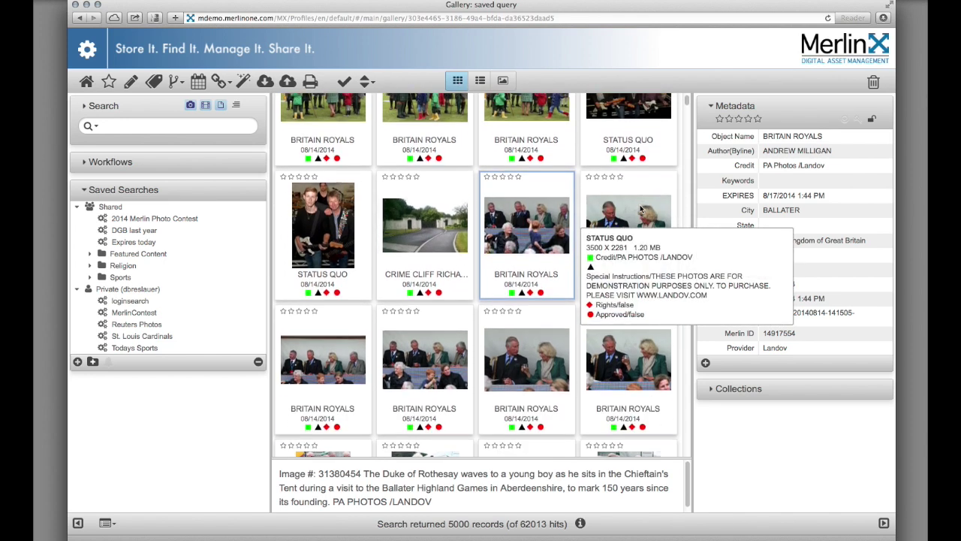
{"action": "scroll", "coordinate": [641, 209], "scroll_direction": "down", "scroll_amount": 10}
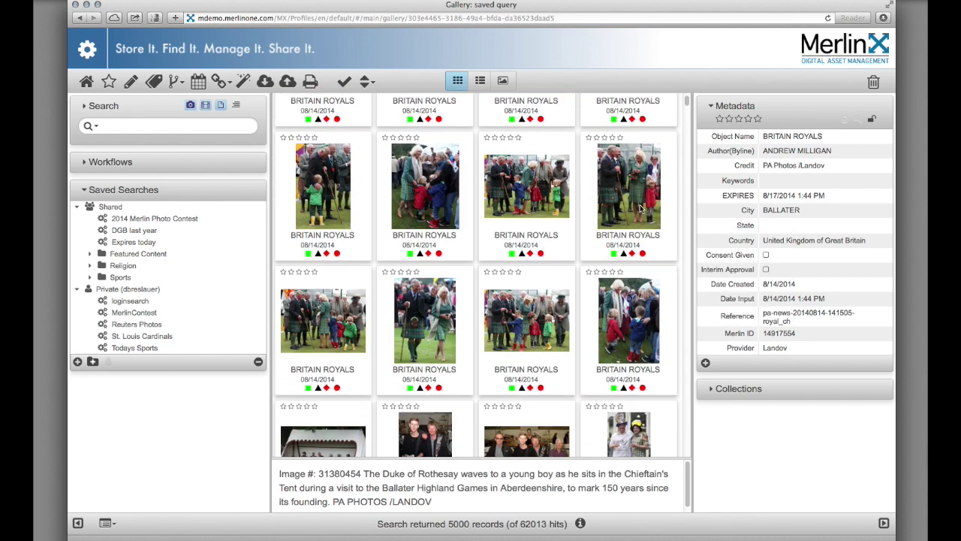
{"action": "scroll", "coordinate": [641, 210], "scroll_direction": "down", "scroll_amount": 10}
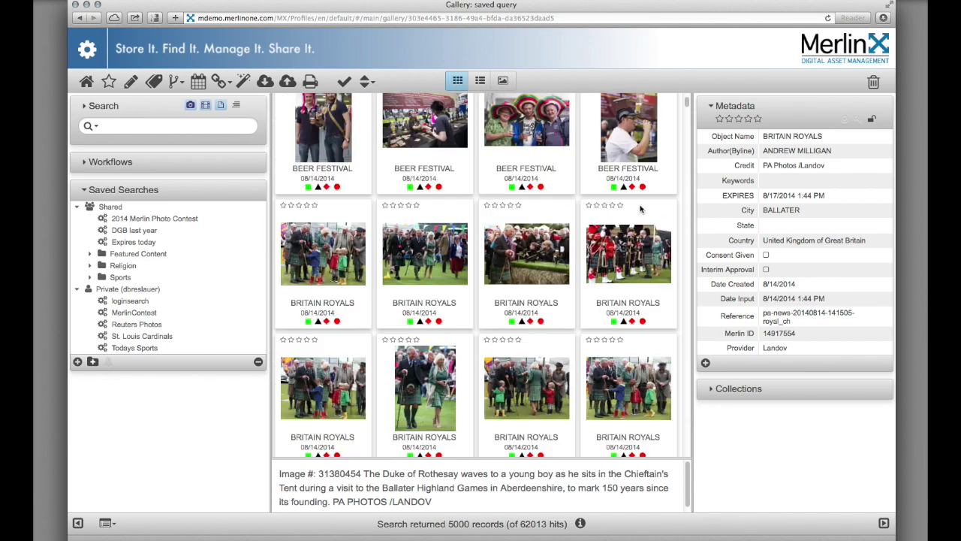
{"action": "scroll", "coordinate": [641, 210], "scroll_direction": "down", "scroll_amount": 10}
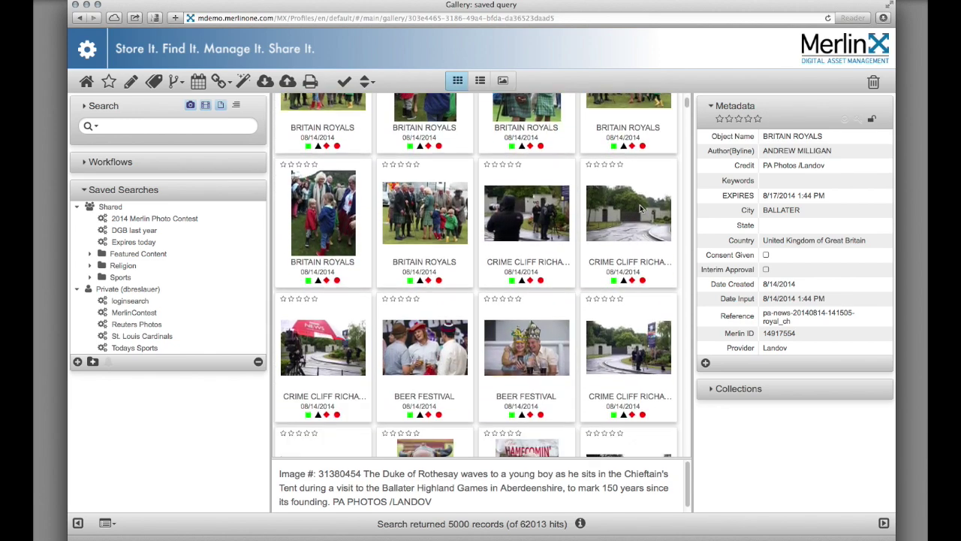
{"action": "scroll", "coordinate": [641, 209], "scroll_direction": "down", "scroll_amount": 2}
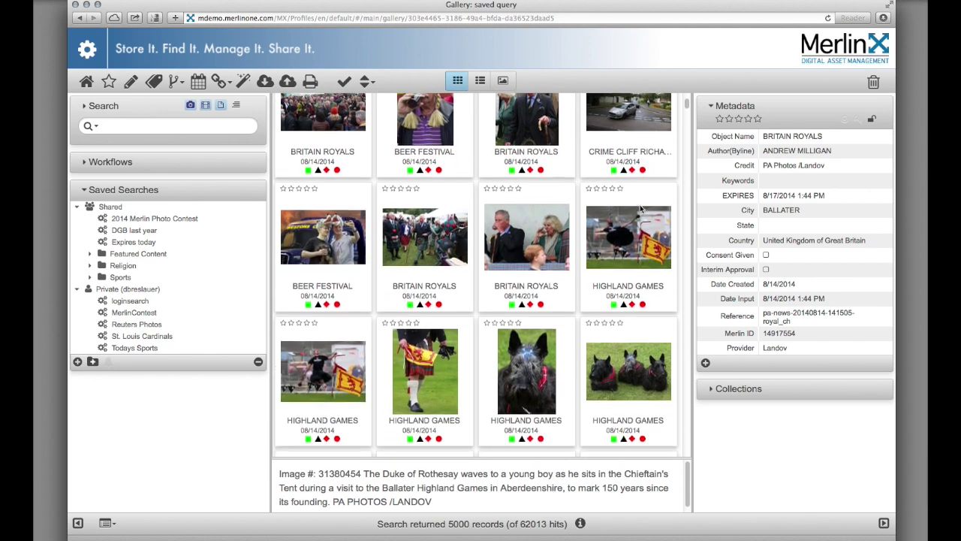
{"action": "double_click", "coordinate": [419, 352]}
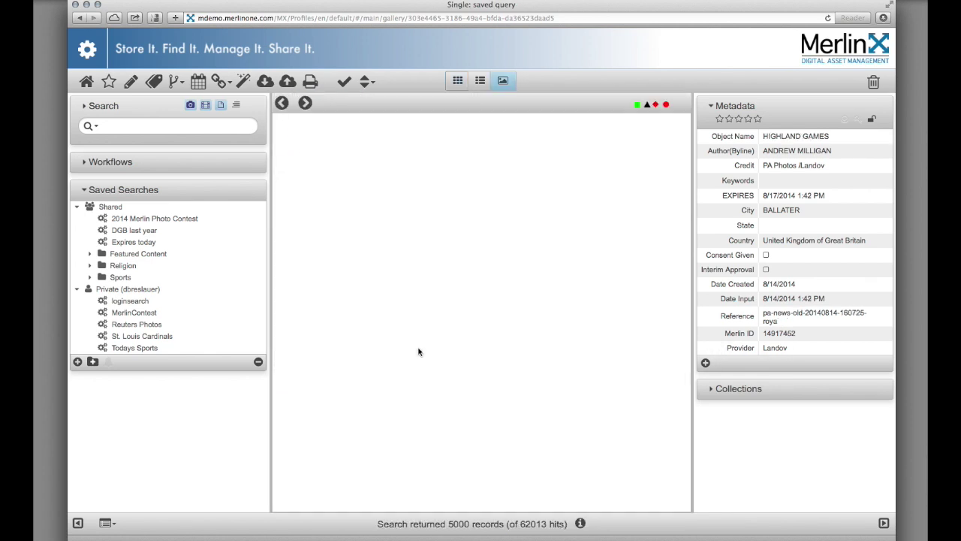
{"action": "left_click", "coordinate": [305, 102]}
{"action": "left_click", "coordinate": [305, 103]}
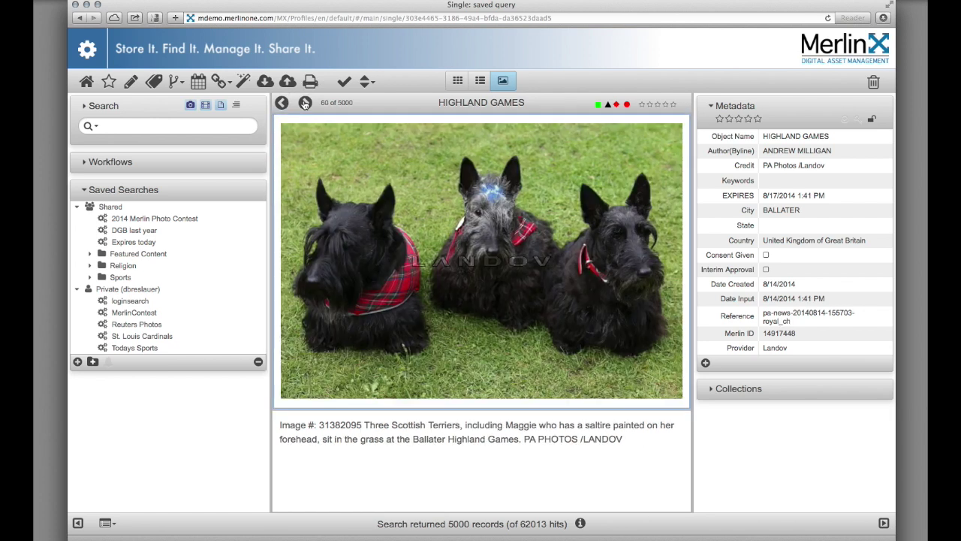
{"action": "left_click", "coordinate": [305, 103]}
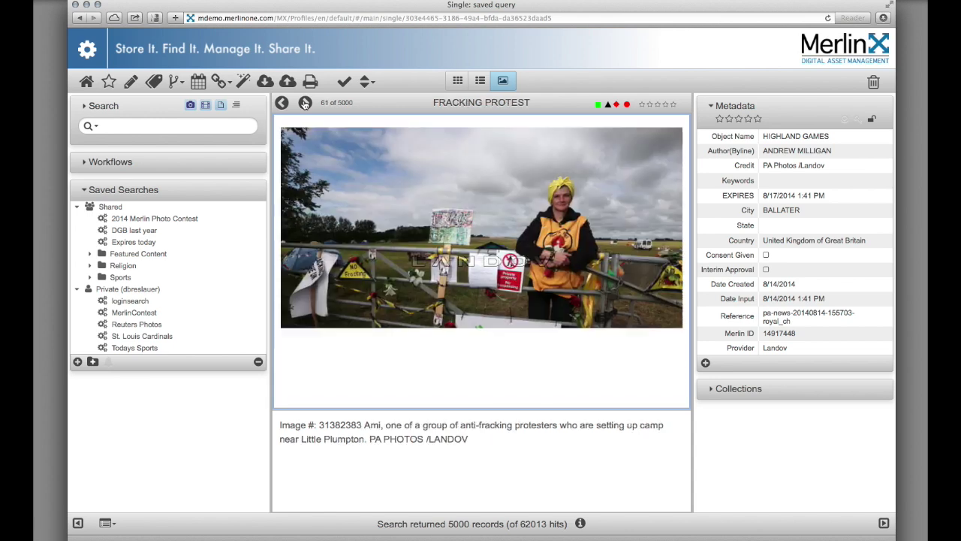
{"action": "left_click", "coordinate": [305, 103]}
{"action": "left_click", "coordinate": [304, 103]}
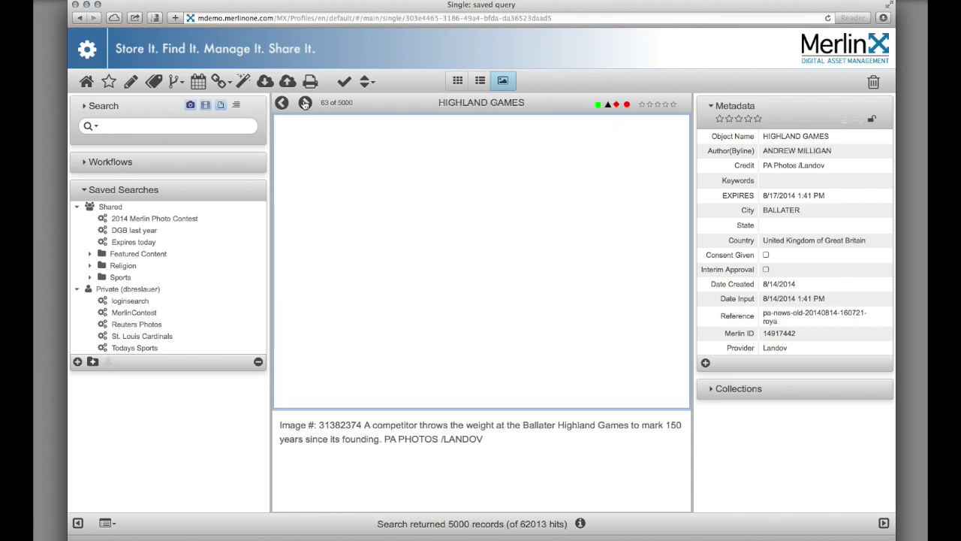
{"action": "left_click", "coordinate": [456, 82]}
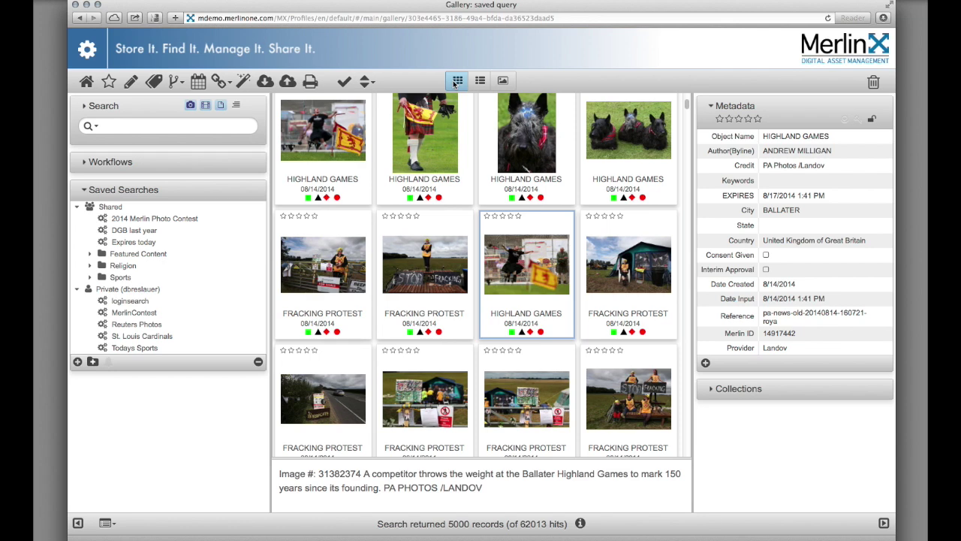
Step: Rearrange the side panels and close Collections, Saved Searches, Workflows and Metadata, keeping only Search
{"action": "left_click", "coordinate": [782, 388]}
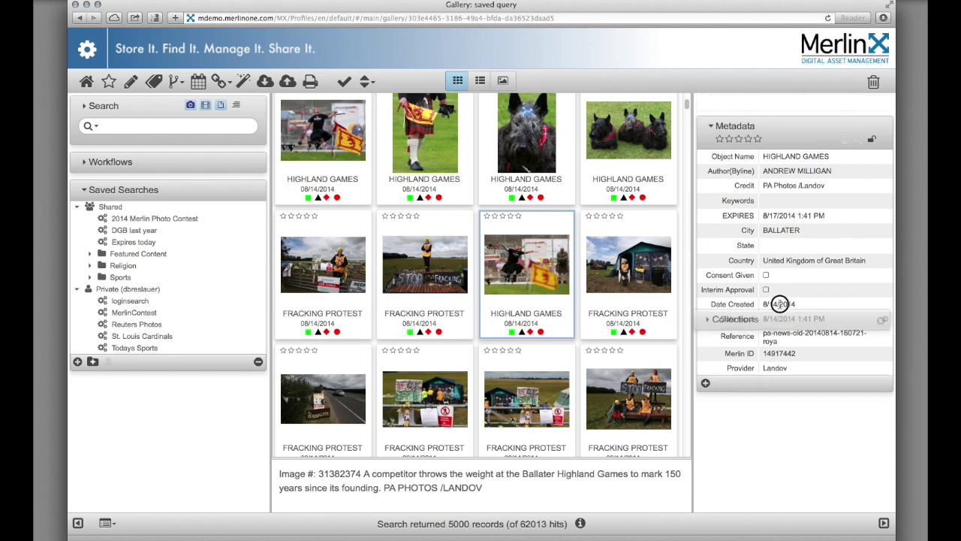
{"action": "left_click_drag", "start_coordinate": [770, 139], "coordinate": [776, 103]}
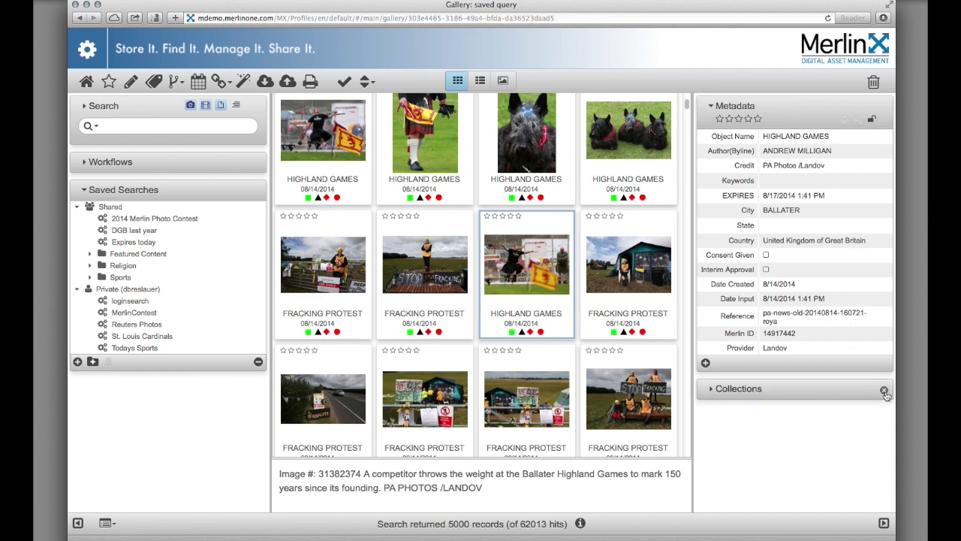
{"action": "left_click", "coordinate": [885, 392]}
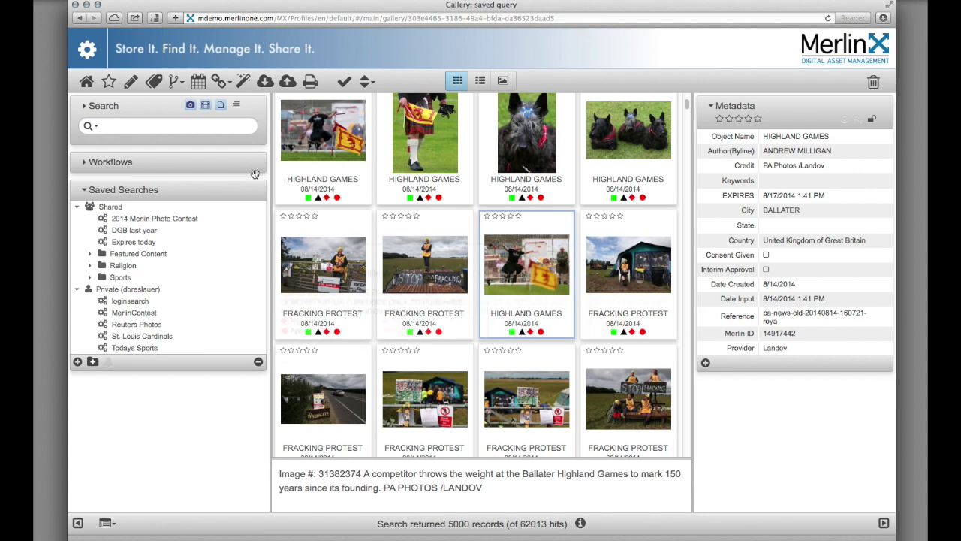
{"action": "left_click", "coordinate": [257, 191]}
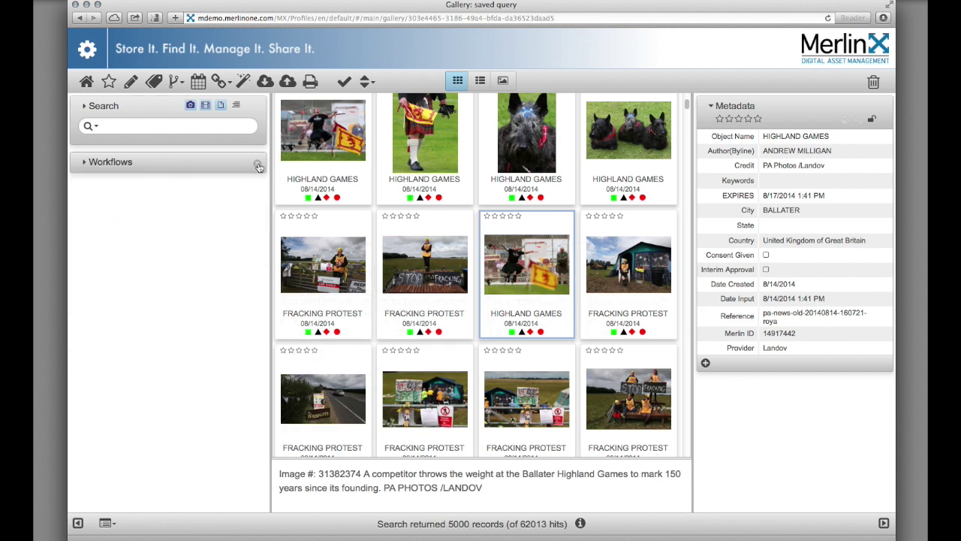
{"action": "left_click", "coordinate": [258, 165]}
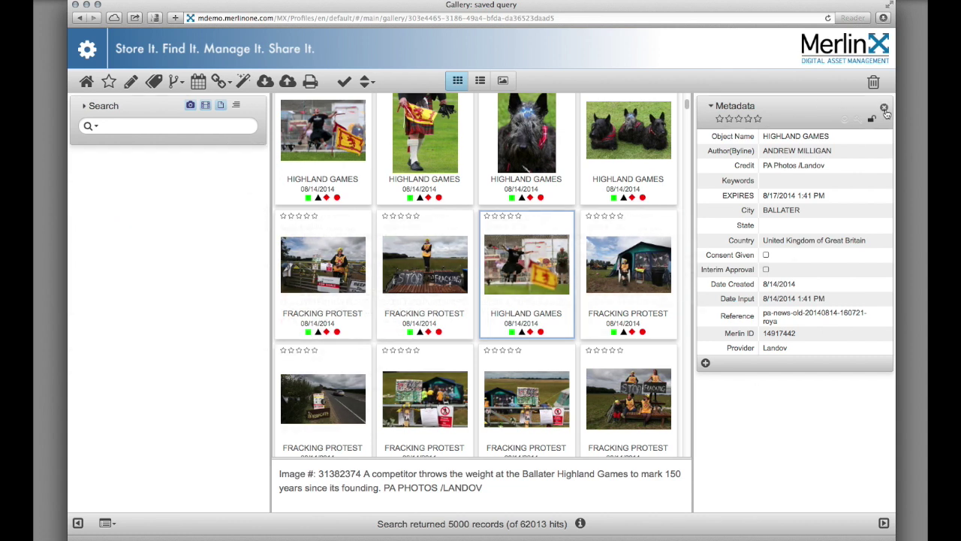
{"action": "left_click", "coordinate": [884, 108]}
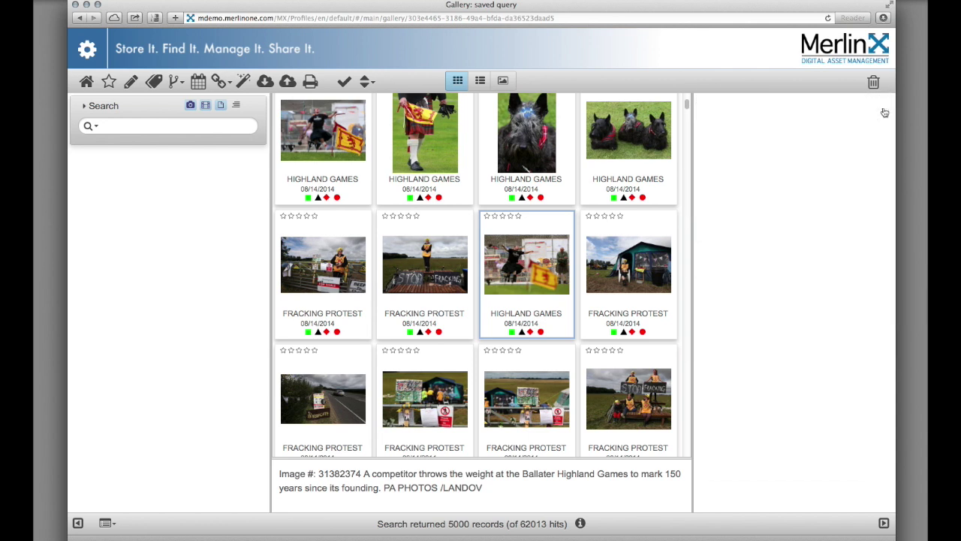
Step: Hide both side panel columns to widen the gallery
{"action": "left_click", "coordinate": [884, 524]}
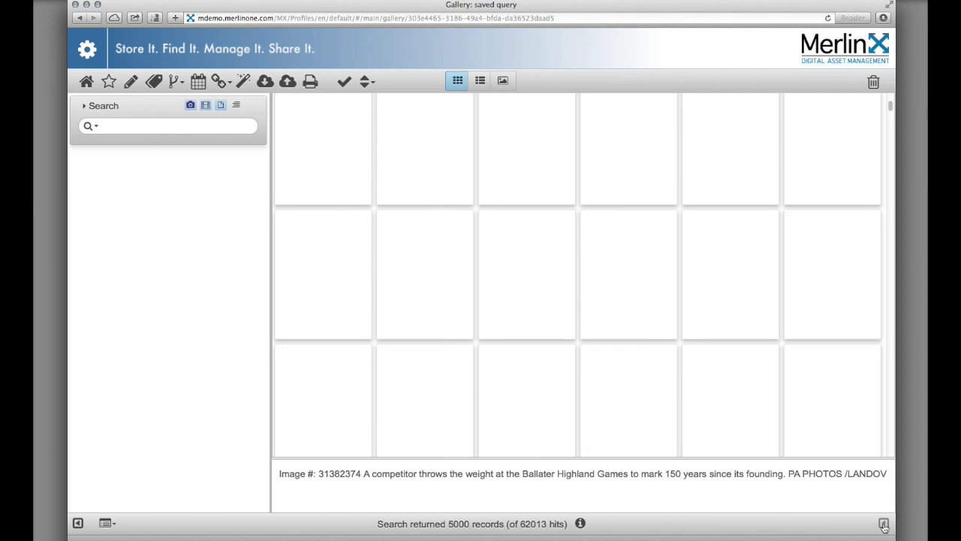
{"action": "mouse_move", "coordinate": [159, 536]}
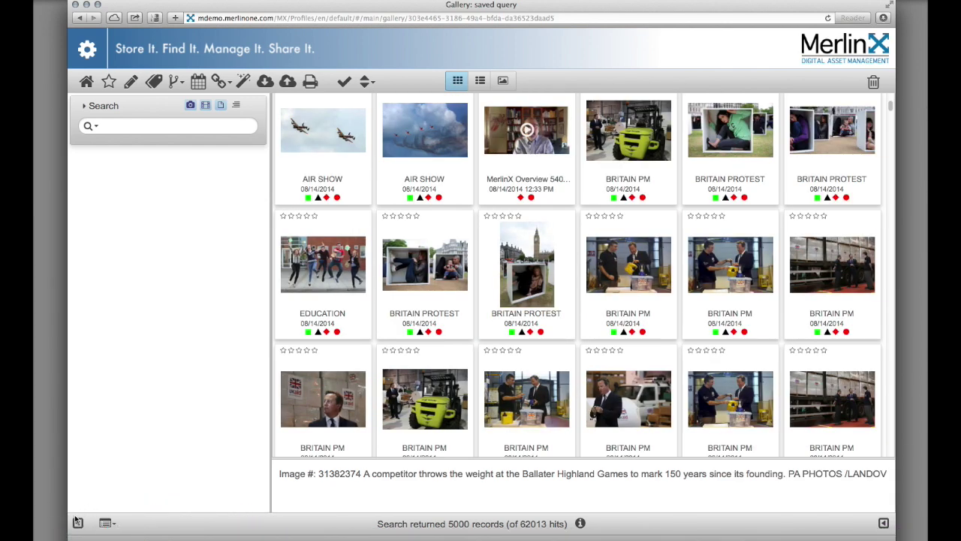
{"action": "left_click", "coordinate": [76, 523]}
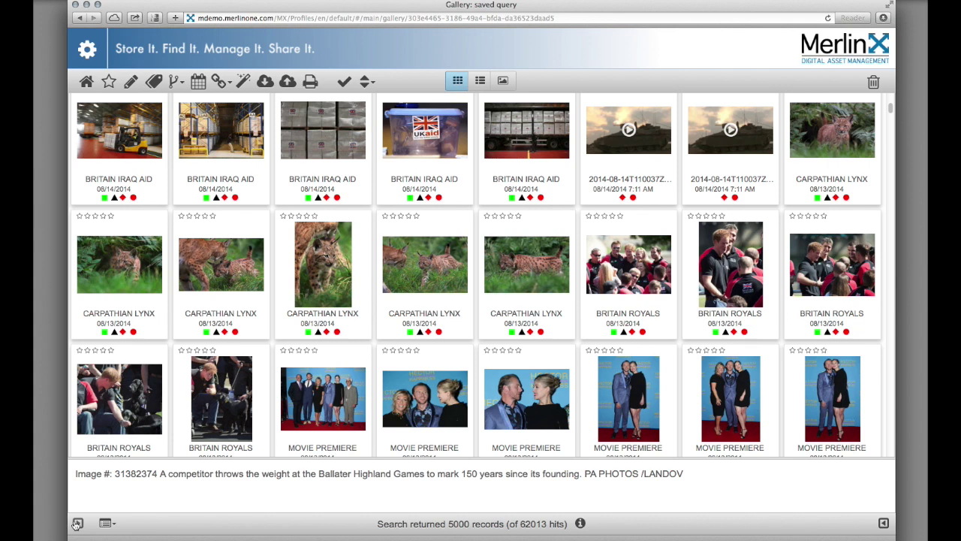
Step: Choose Show All panels and bring both side columns back
{"action": "left_click", "coordinate": [104, 525]}
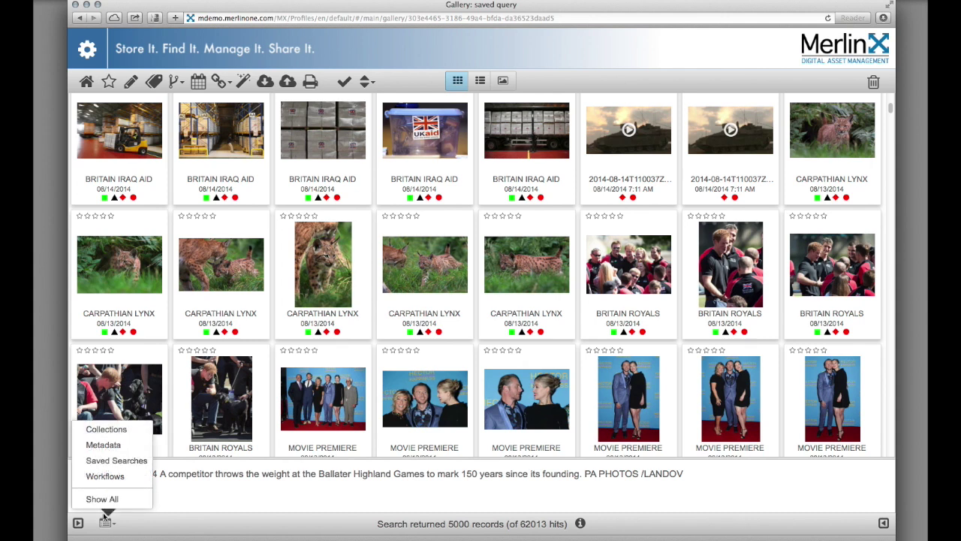
{"action": "left_click", "coordinate": [106, 499]}
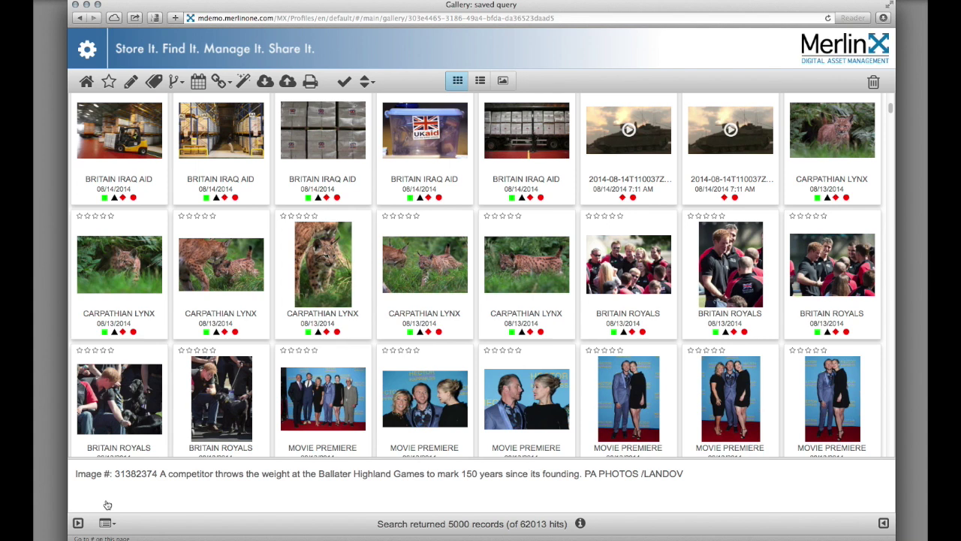
{"action": "left_click", "coordinate": [78, 523]}
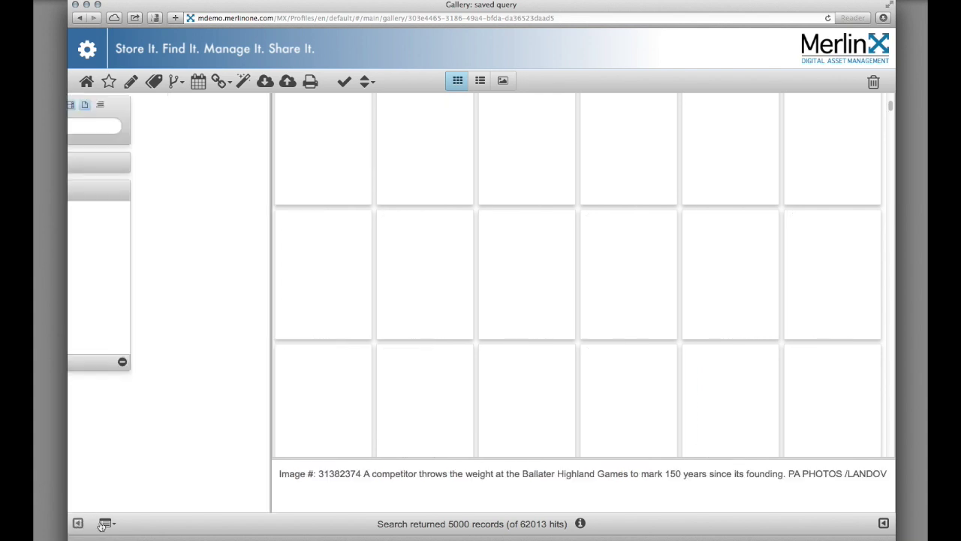
{"action": "left_click", "coordinate": [883, 522]}
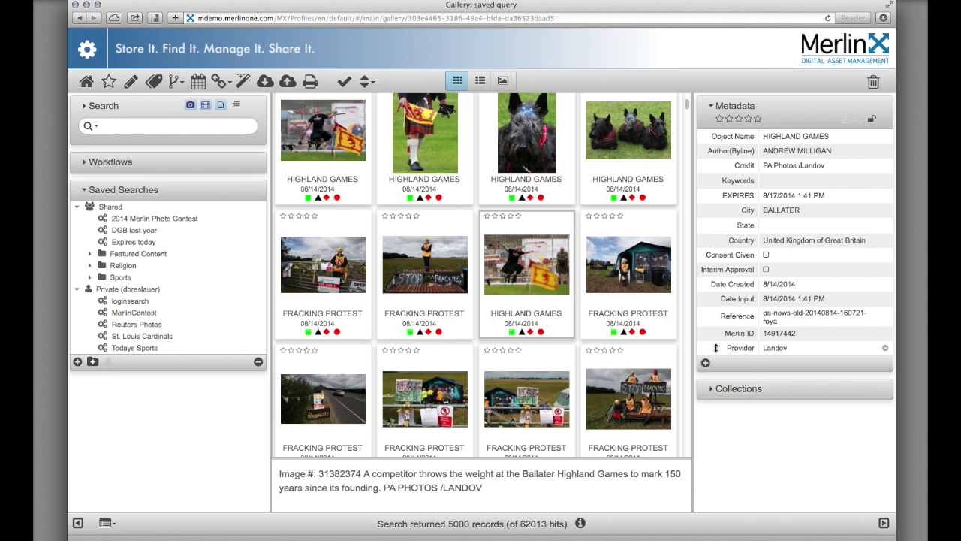
Step: Expand the Collections and Workflows lists and move Saved Searches above Workflows
{"action": "left_click", "coordinate": [711, 389]}
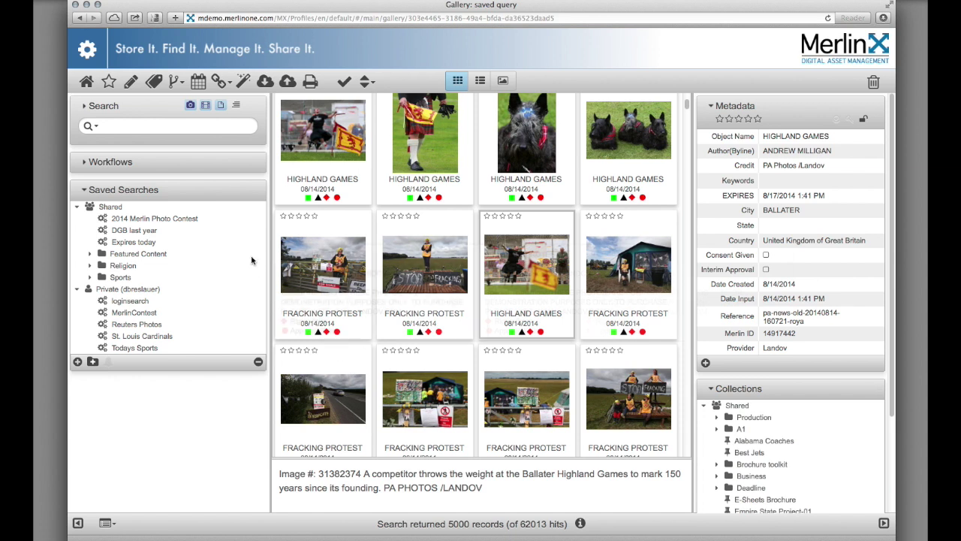
{"action": "left_click", "coordinate": [85, 165]}
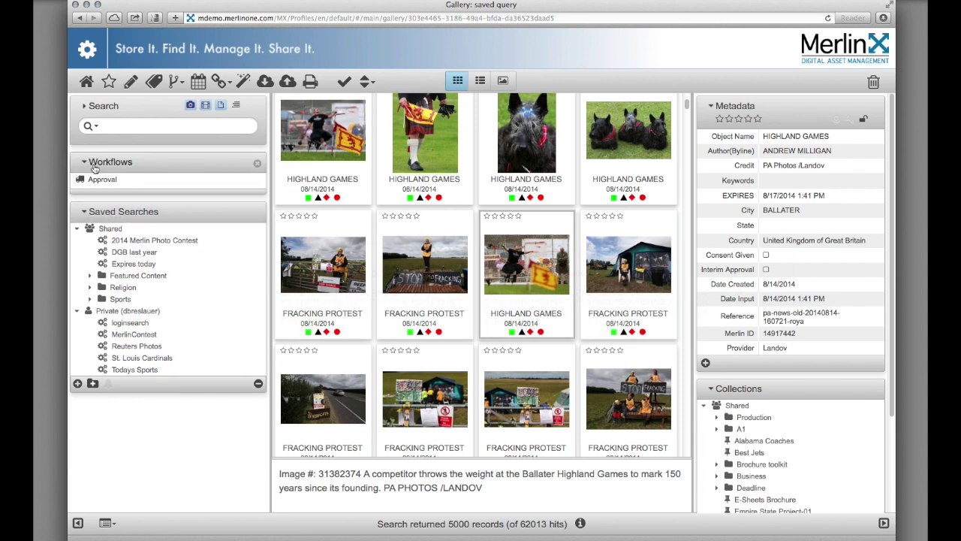
{"action": "left_click_drag", "start_coordinate": [174, 210], "coordinate": [173, 162]}
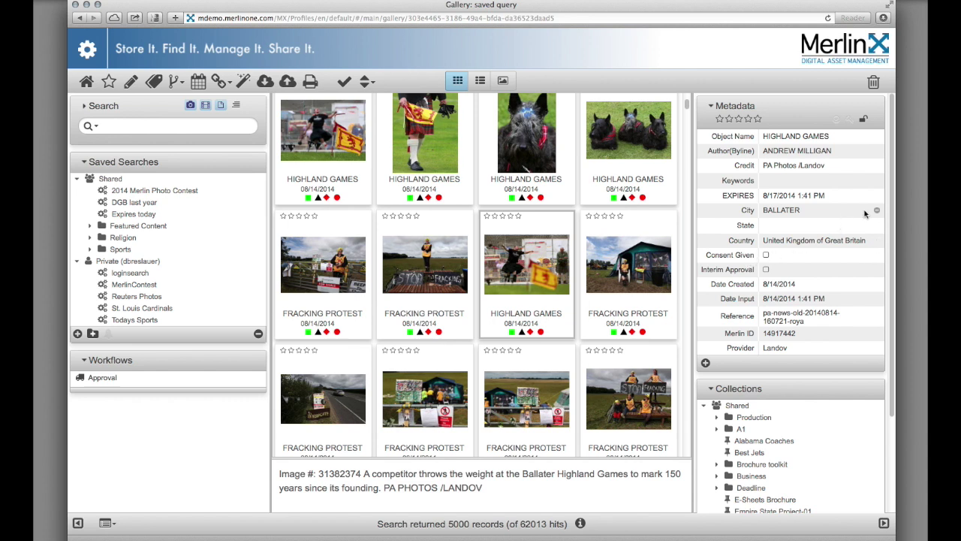
Step: Remove City, State, Consent Given, Interim Approval and Date Created, and move Merlin ID below Provider
{"action": "left_click", "coordinate": [877, 213]}
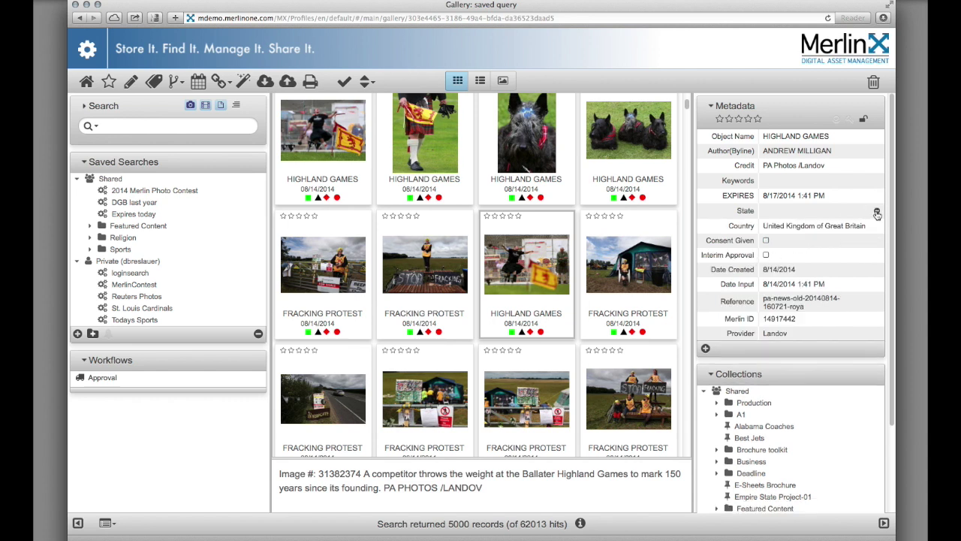
{"action": "left_click", "coordinate": [877, 213]}
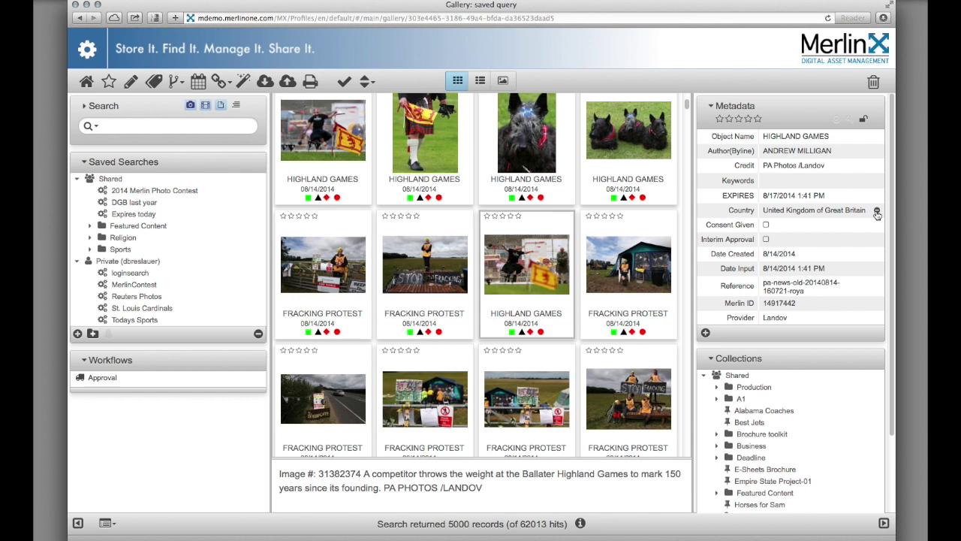
{"action": "left_click_drag", "start_coordinate": [735, 304], "coordinate": [741, 320]}
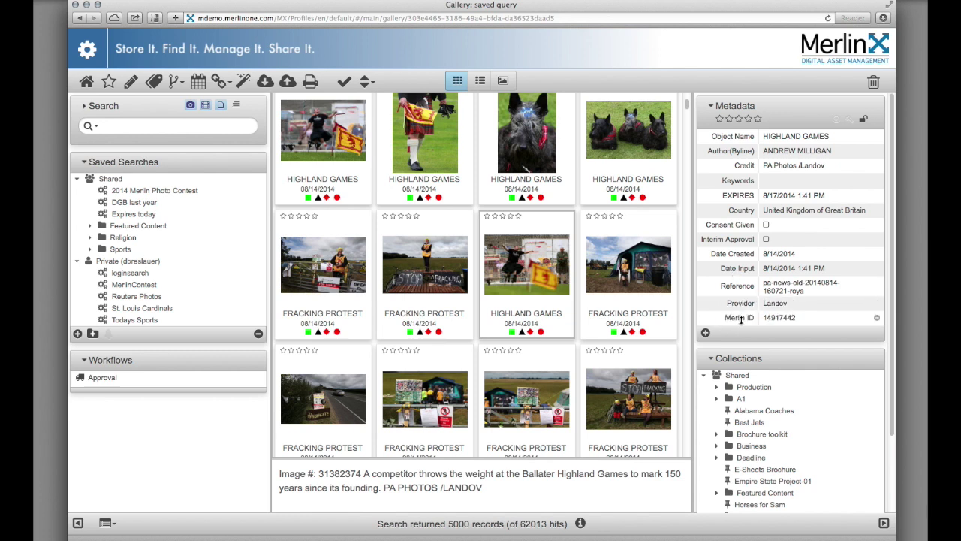
{"action": "left_click_drag", "start_coordinate": [742, 209], "coordinate": [741, 233]}
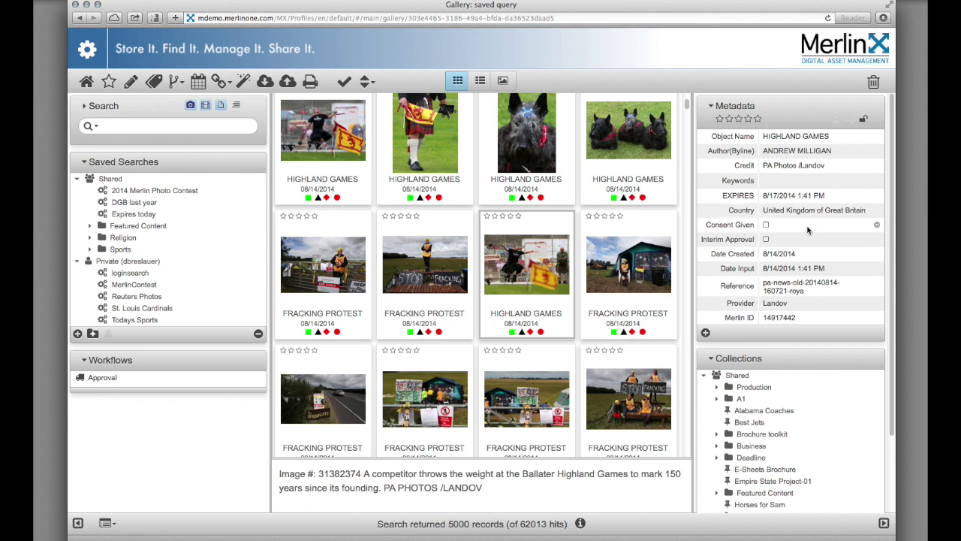
{"action": "left_click", "coordinate": [877, 227]}
{"action": "left_click", "coordinate": [878, 226]}
{"action": "left_click", "coordinate": [878, 227]}
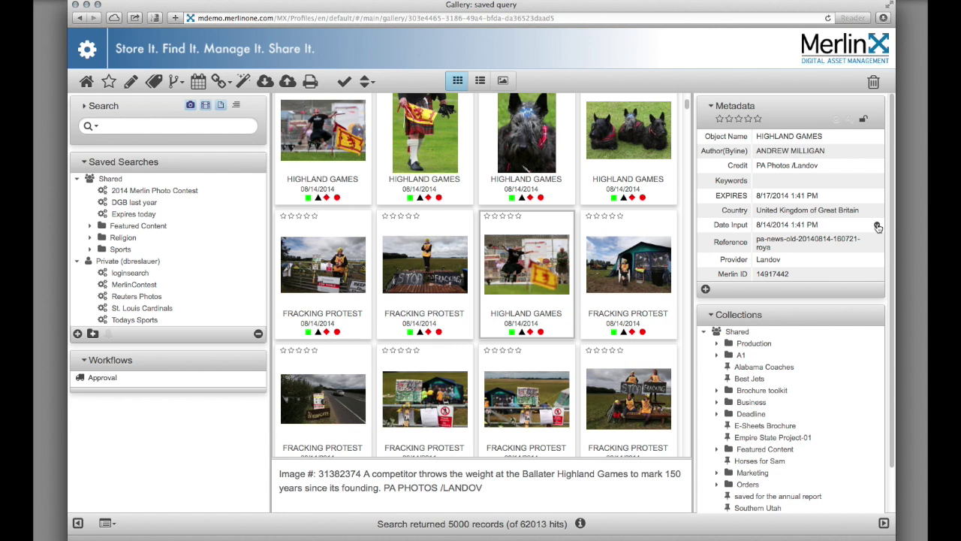
Step: Open advanced search with an Author(Byline) criterion and a second Date Input criterion
{"action": "left_click", "coordinate": [116, 126]}
{"action": "left_click", "coordinate": [85, 106]}
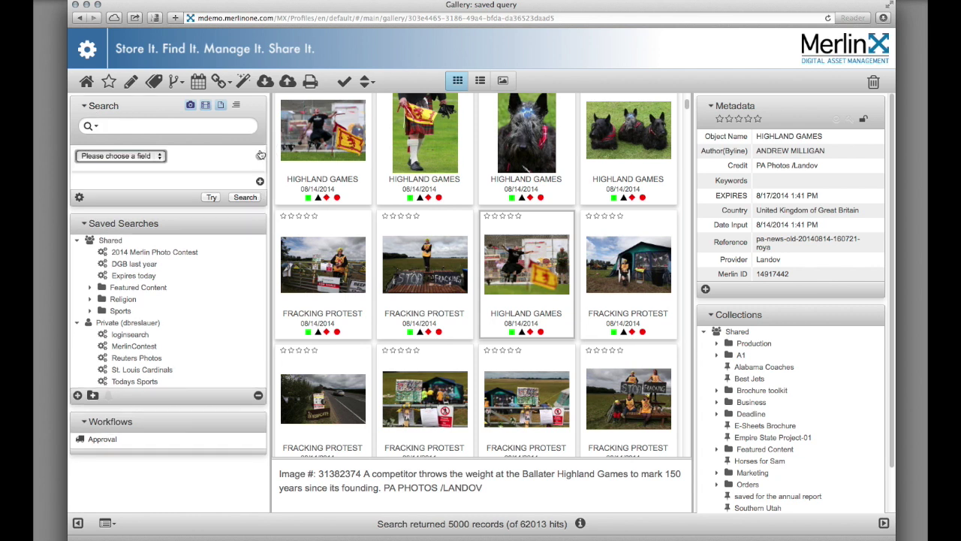
{"action": "left_click", "coordinate": [144, 159]}
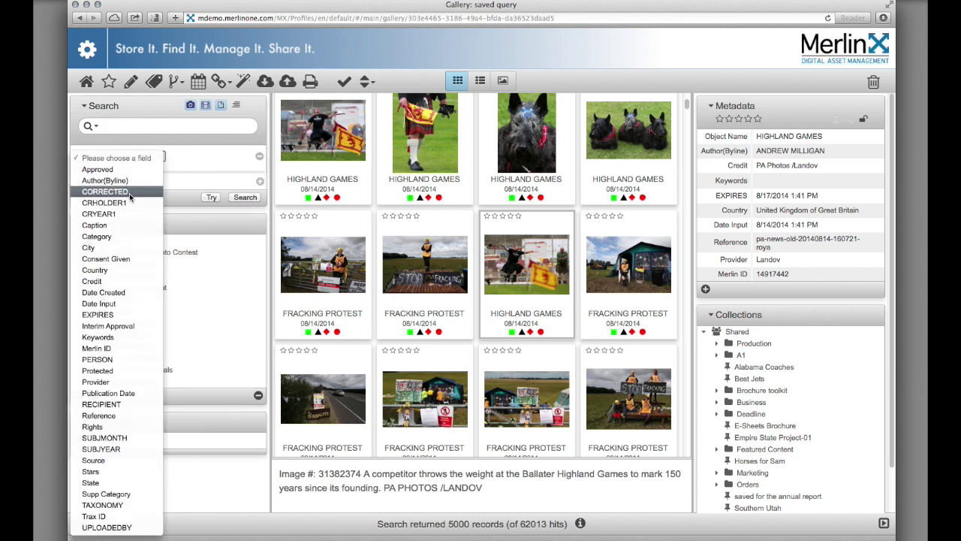
{"action": "left_click", "coordinate": [121, 181]}
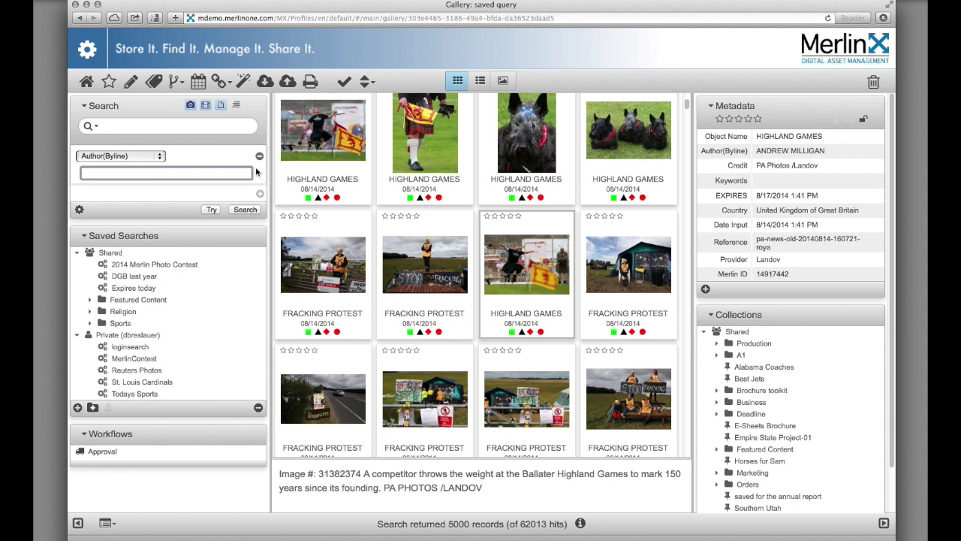
{"action": "left_click", "coordinate": [260, 193]}
{"action": "left_click", "coordinate": [135, 201]}
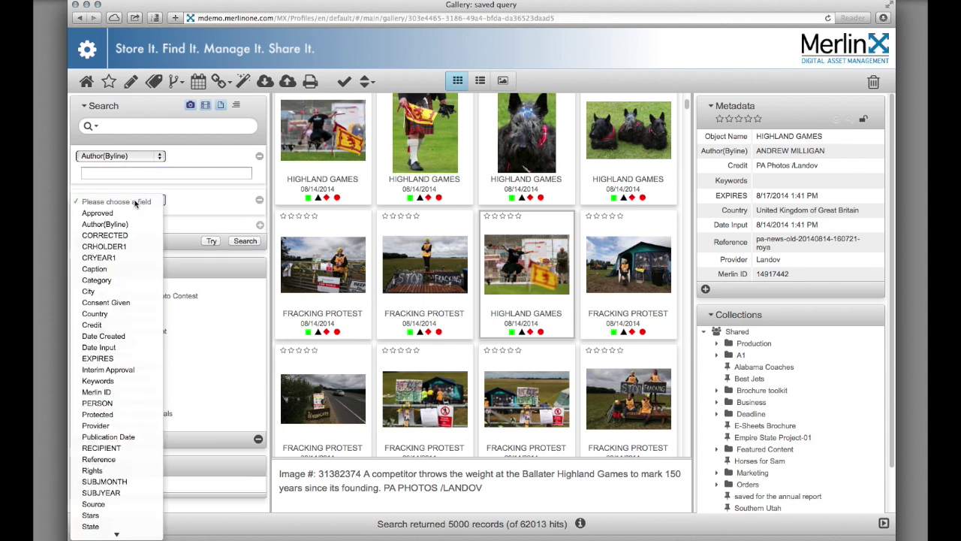
{"action": "left_click", "coordinate": [122, 348]}
Step: Enter the author's name and set Date Input to In the last 365 Days
{"action": "left_click", "coordinate": [106, 173]}
{"action": "type", "text": "David Breslauer"}
{"action": "key", "text": "Tab"}
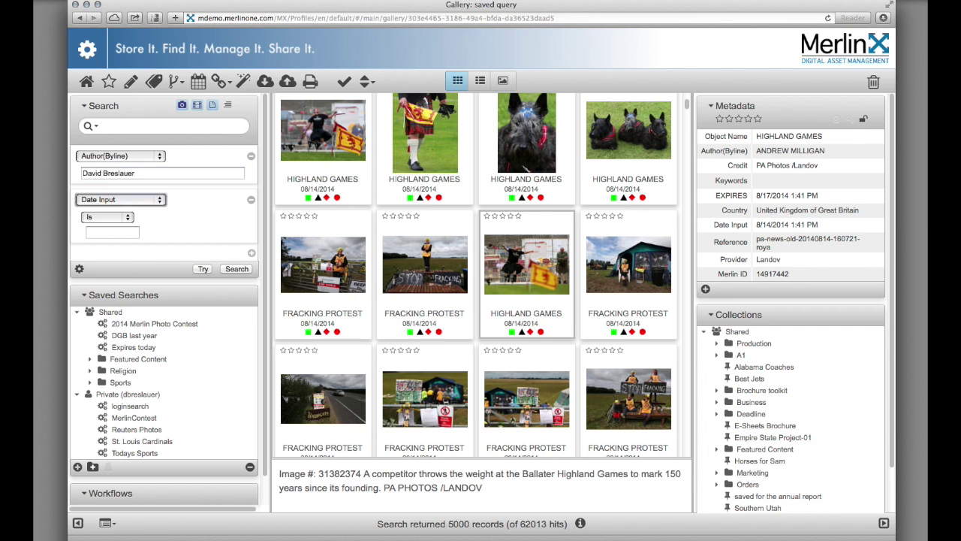
{"action": "key", "text": "Tab"}
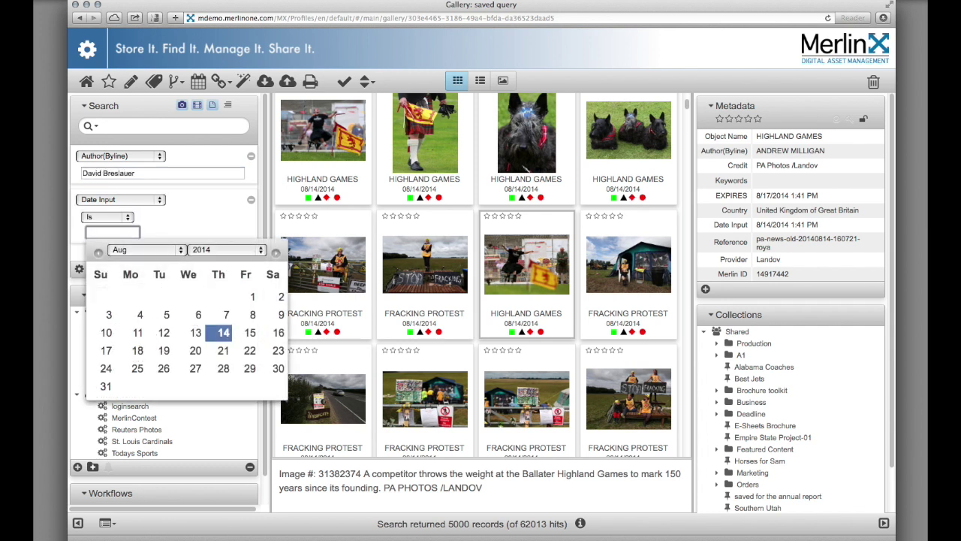
{"action": "left_click", "coordinate": [110, 216]}
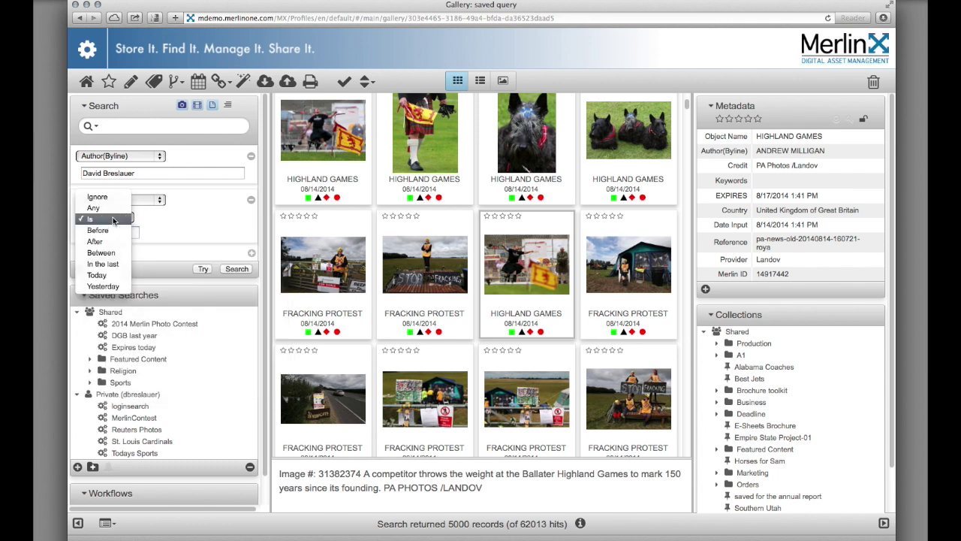
{"action": "left_click", "coordinate": [111, 266]}
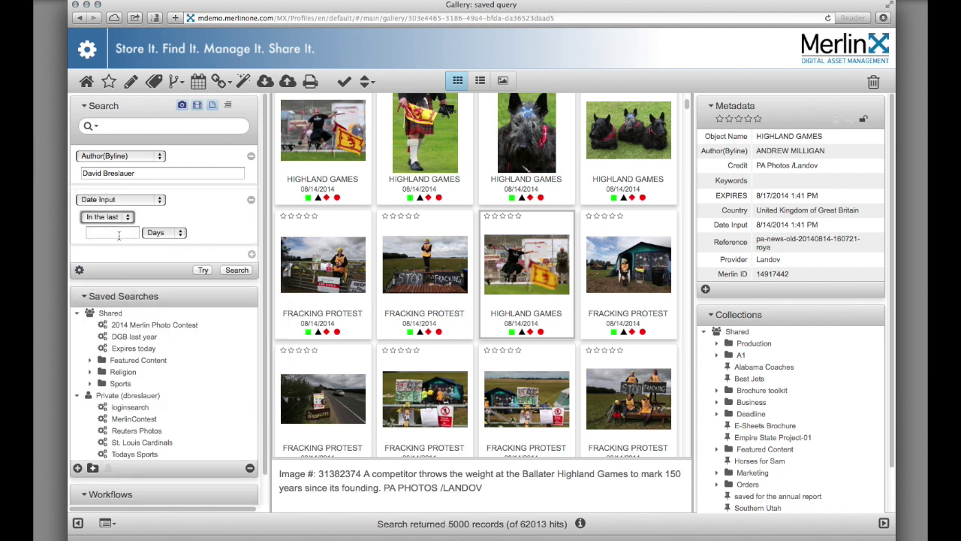
{"action": "type", "text": "365"}
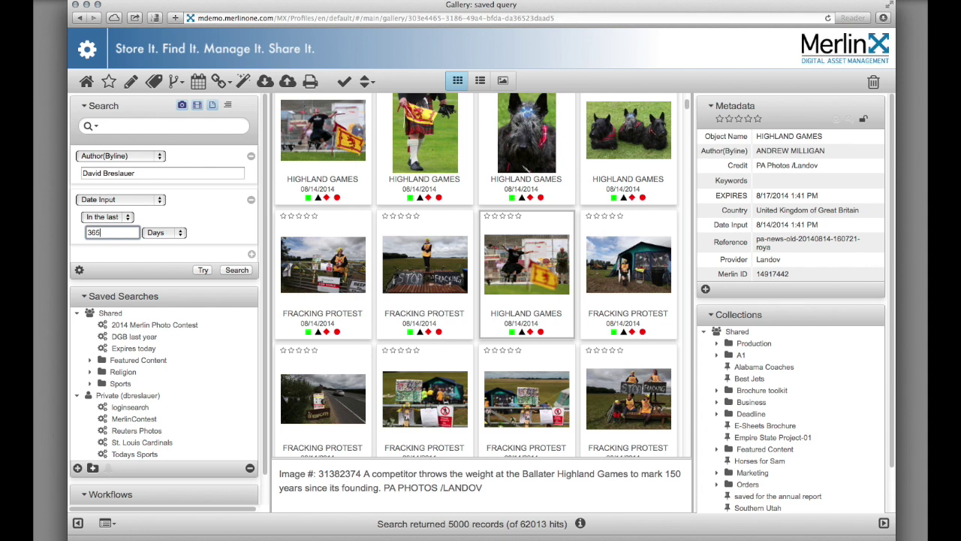
Step: Run the search to get 172 records, then briefly view the Text Search Options
{"action": "left_click", "coordinate": [236, 270]}
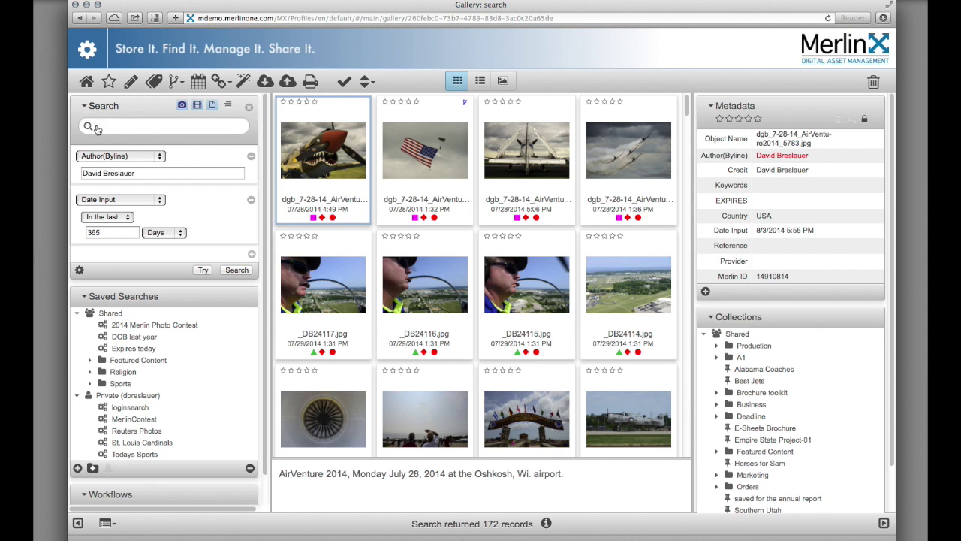
{"action": "left_click", "coordinate": [96, 127]}
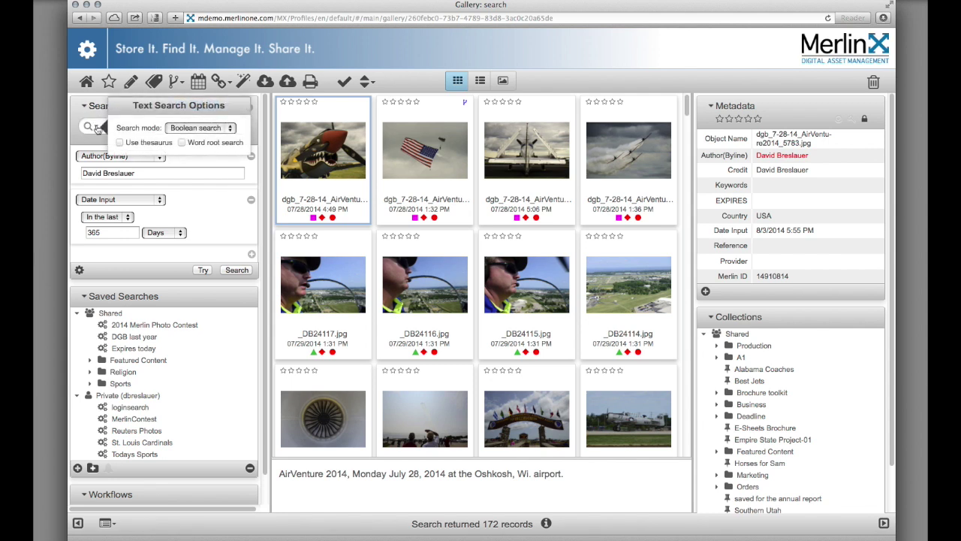
{"action": "left_click", "coordinate": [196, 201]}
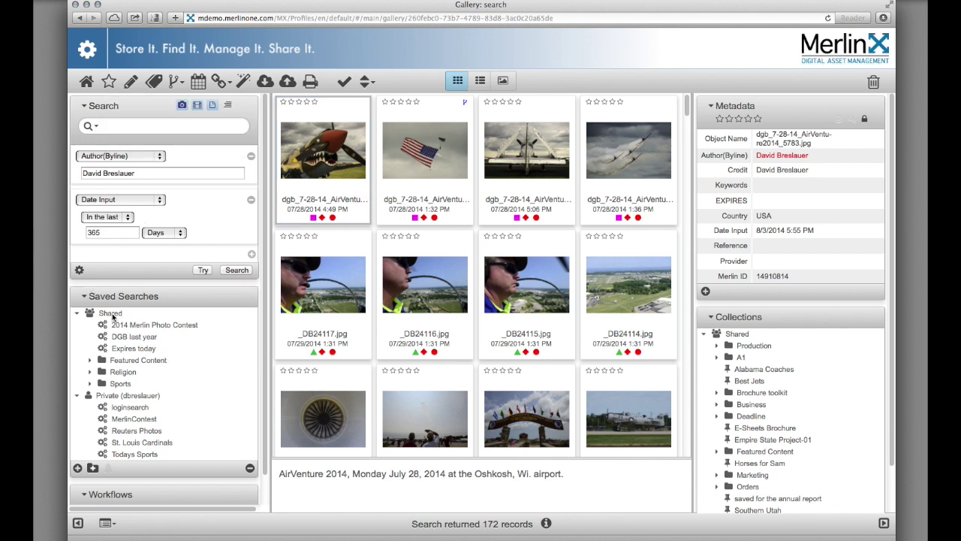
{"action": "left_click", "coordinate": [110, 396]}
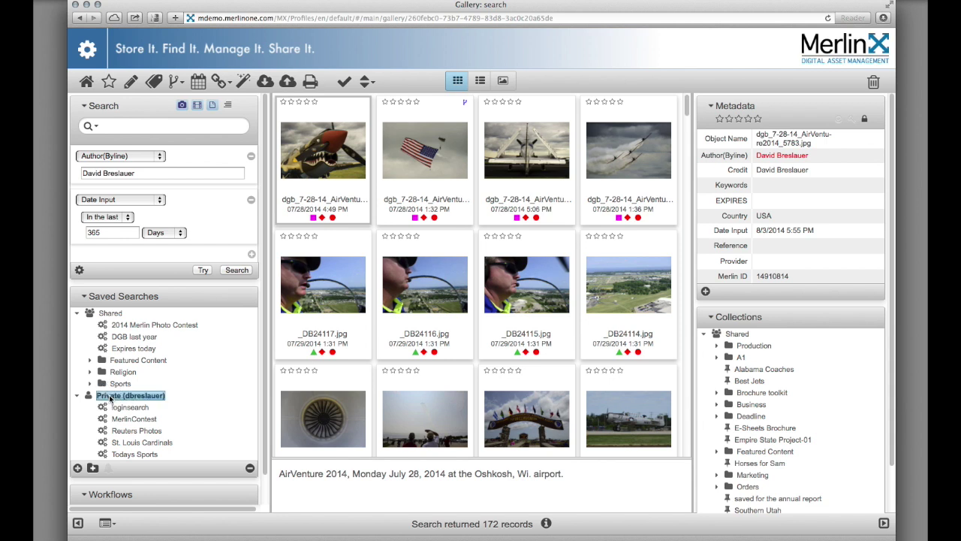
{"action": "left_click", "coordinate": [111, 314]}
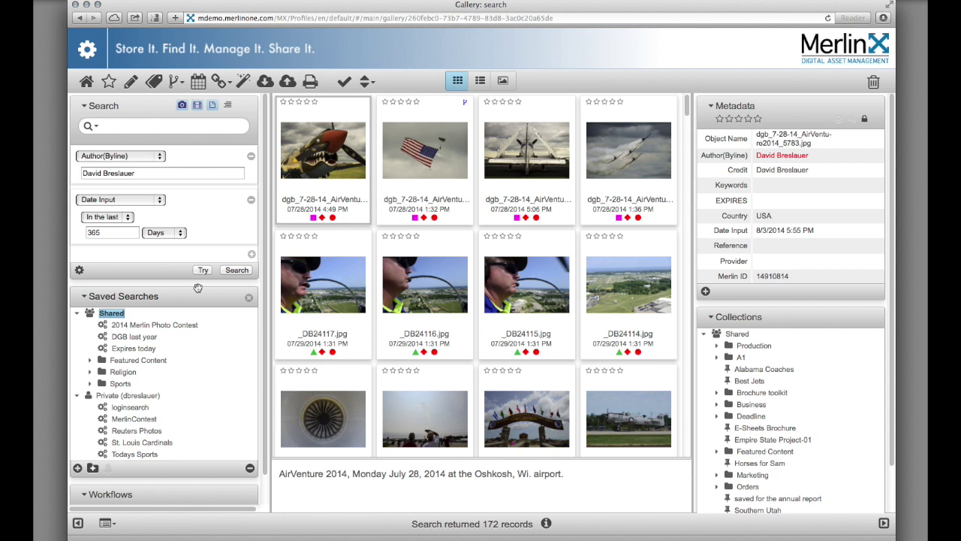
Step: Move Collections above Metadata, add dgb_7-28-14_AirVenture2014_5612 to Best Jets, and open Best Jets
{"action": "left_click_drag", "start_coordinate": [798, 318], "coordinate": [781, 145]}
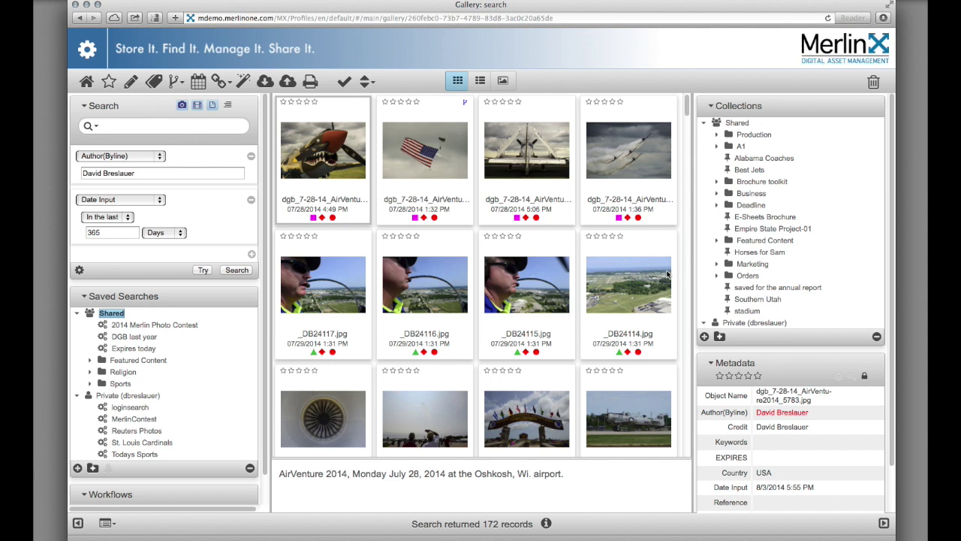
{"action": "mouse_move", "coordinate": [615, 273]}
{"action": "left_click", "coordinate": [629, 143]}
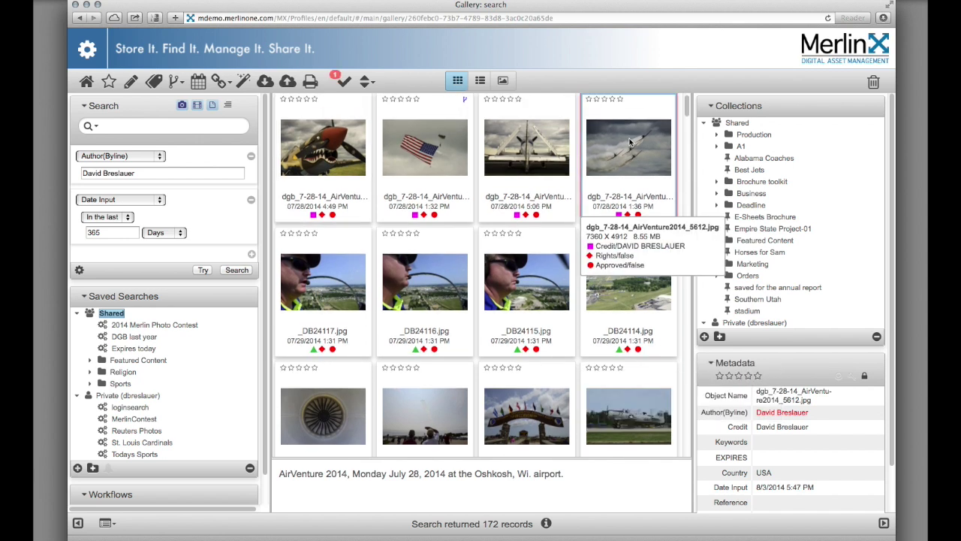
{"action": "left_click_drag", "start_coordinate": [628, 142], "coordinate": [744, 174]}
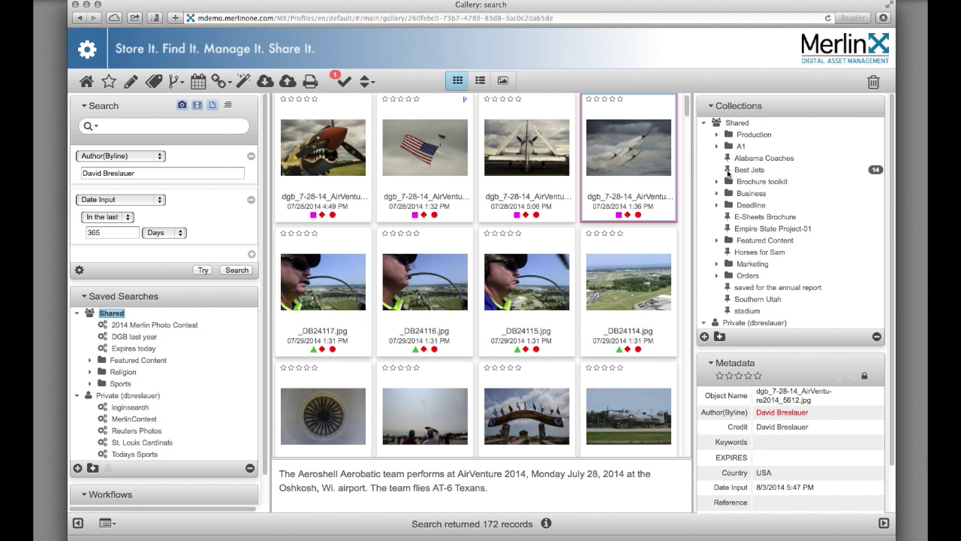
{"action": "left_click", "coordinate": [728, 173]}
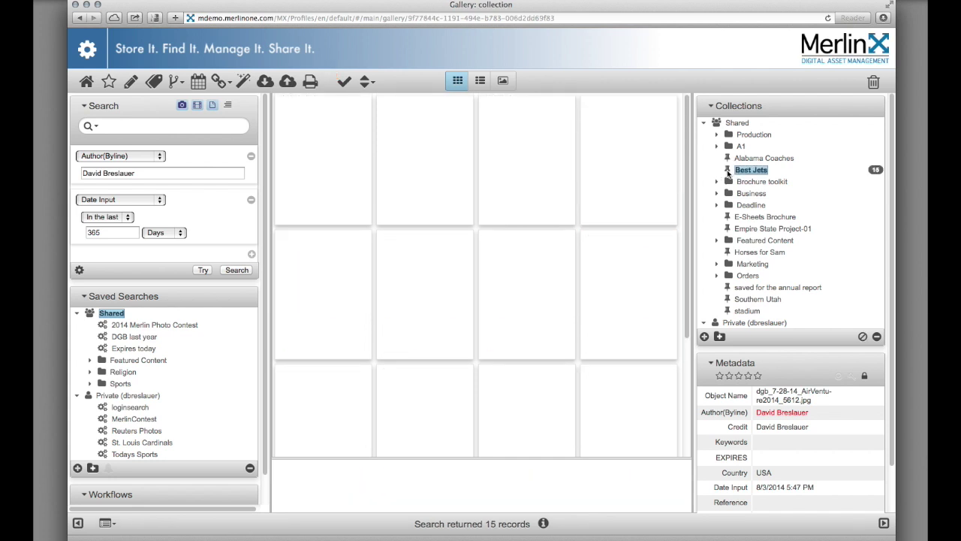